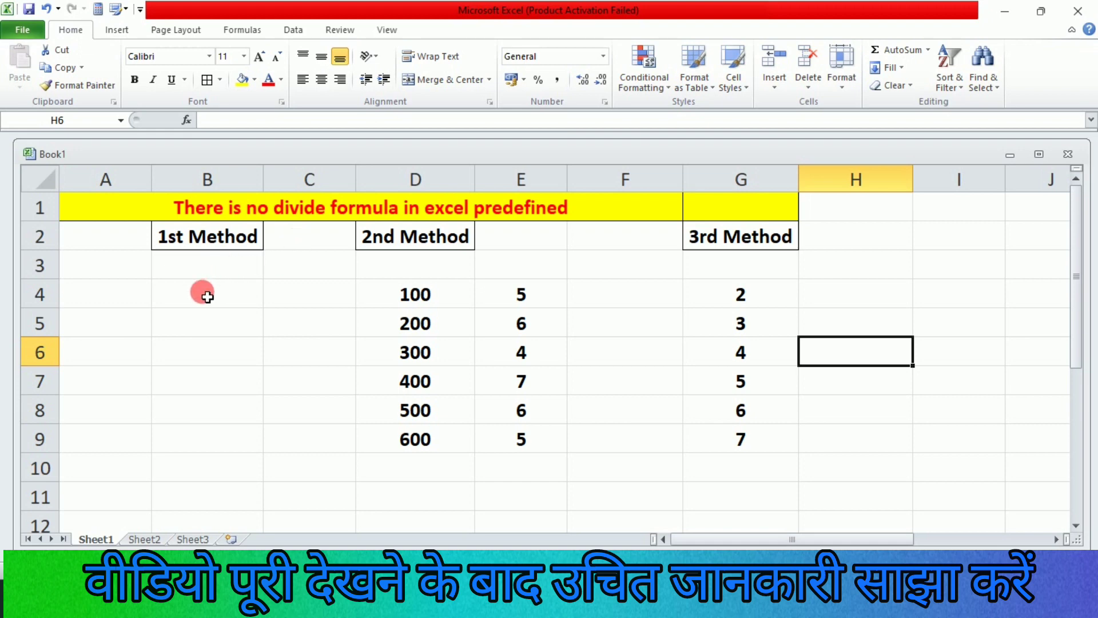
# Enter the formula =100/5 in cell B5 so it shows 20, then move down to B7
pyautogui.click(189, 324)
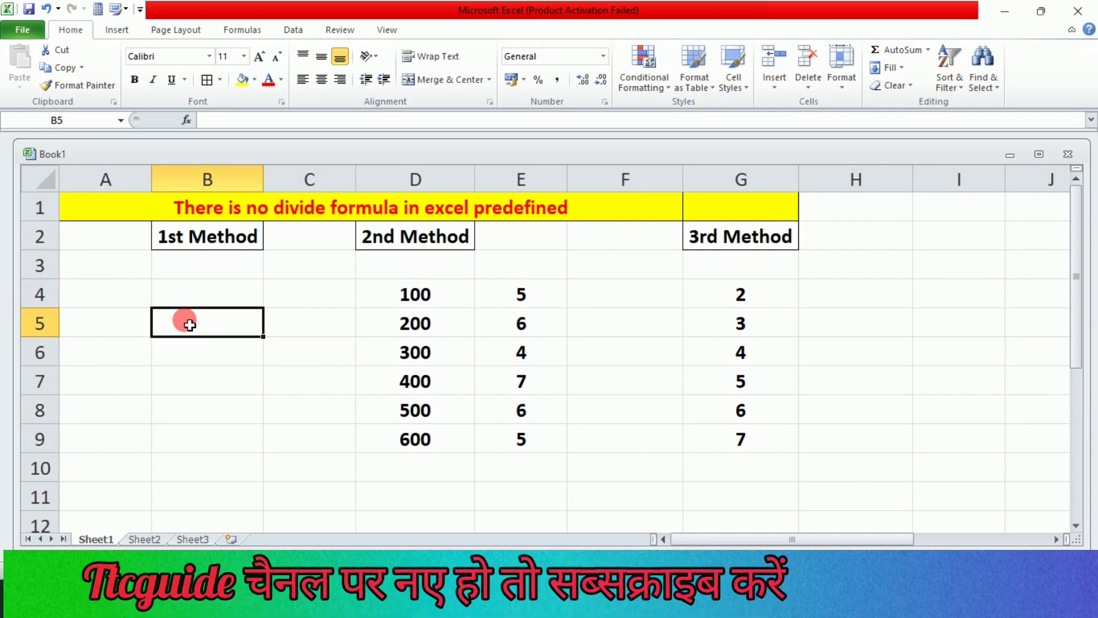
pyautogui.write('=')
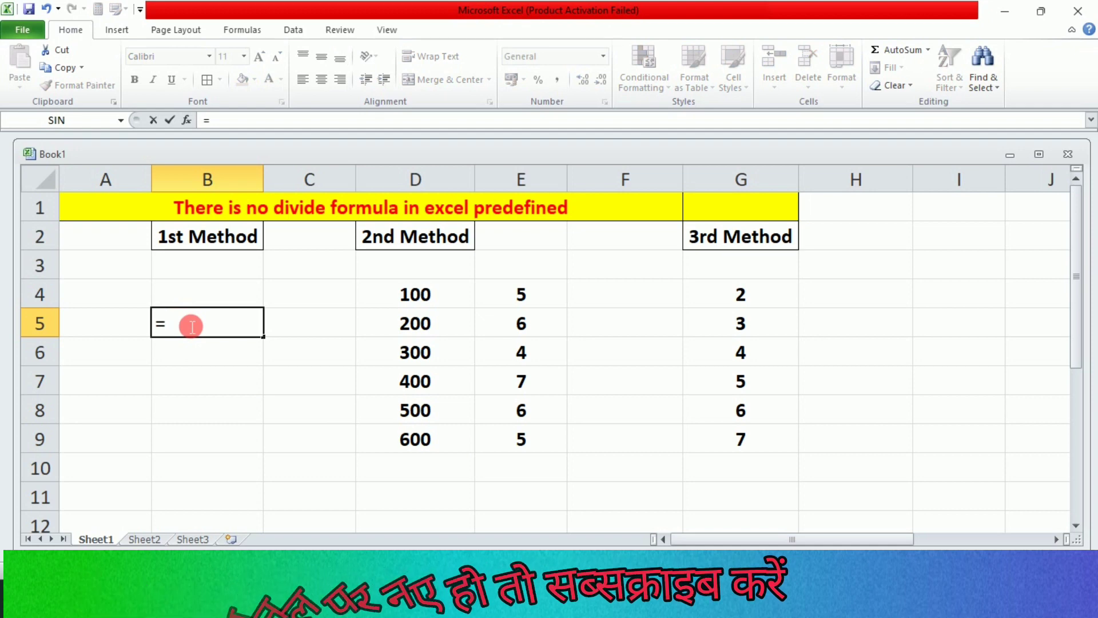
pyautogui.write('100')
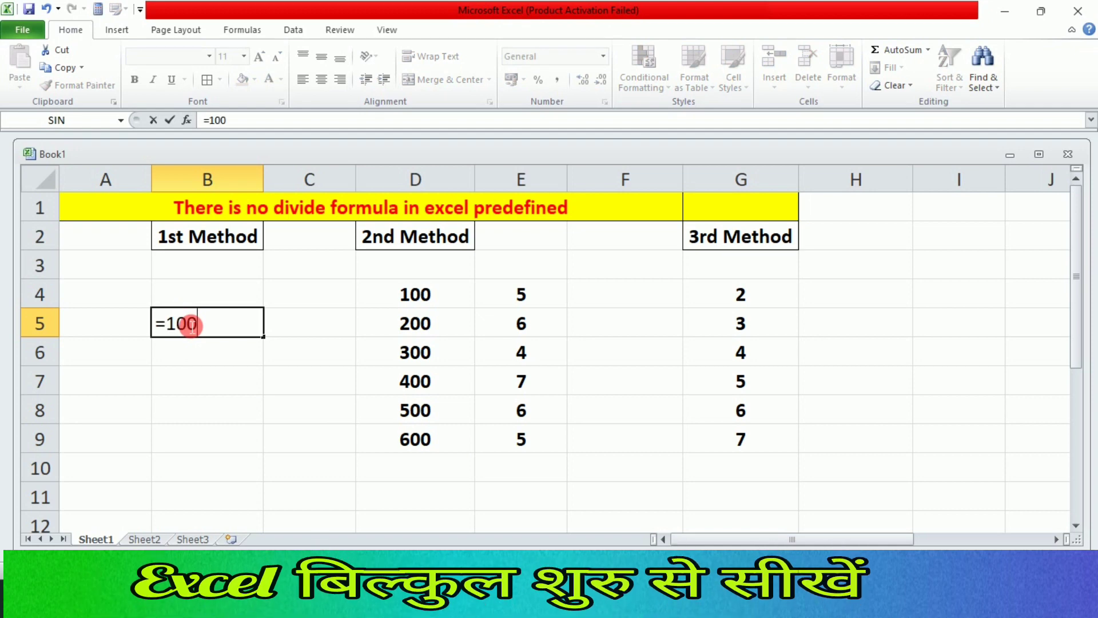
pyautogui.write('/')
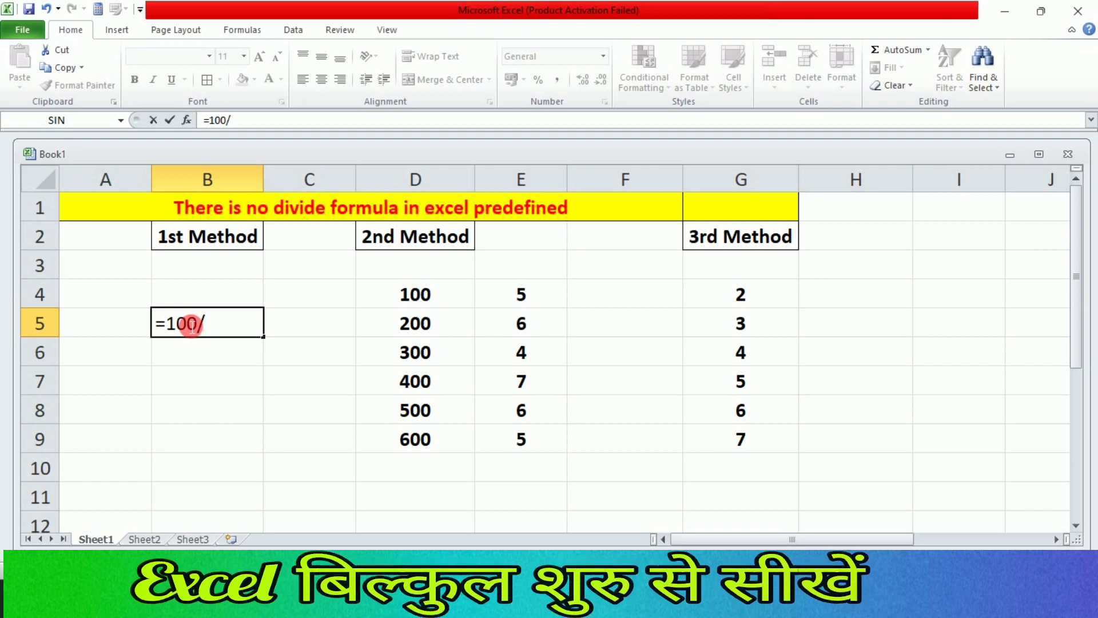
pyautogui.write('5')
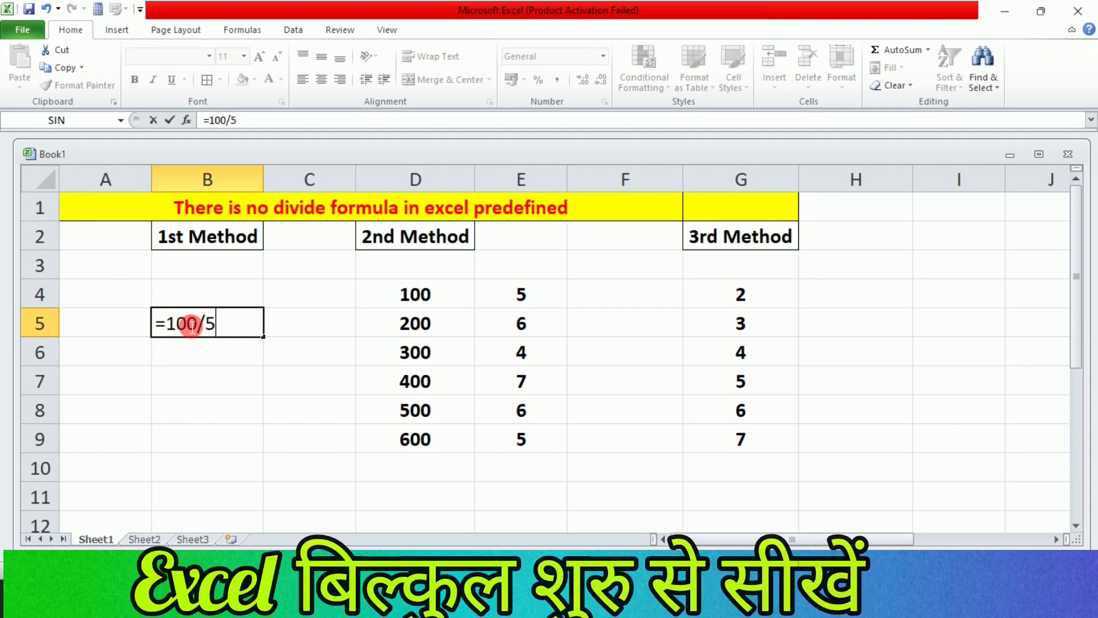
pyautogui.press('Return')
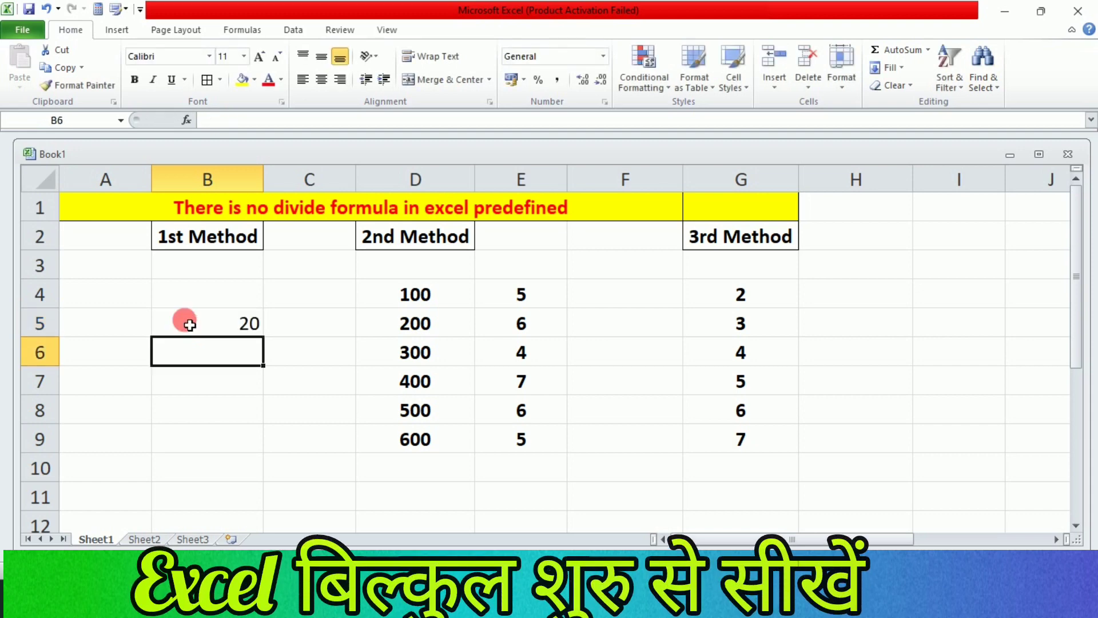
pyautogui.press('Return')
# Type 1000/20 in B7, then add a leading = so it calculates 50
pyautogui.write('10')
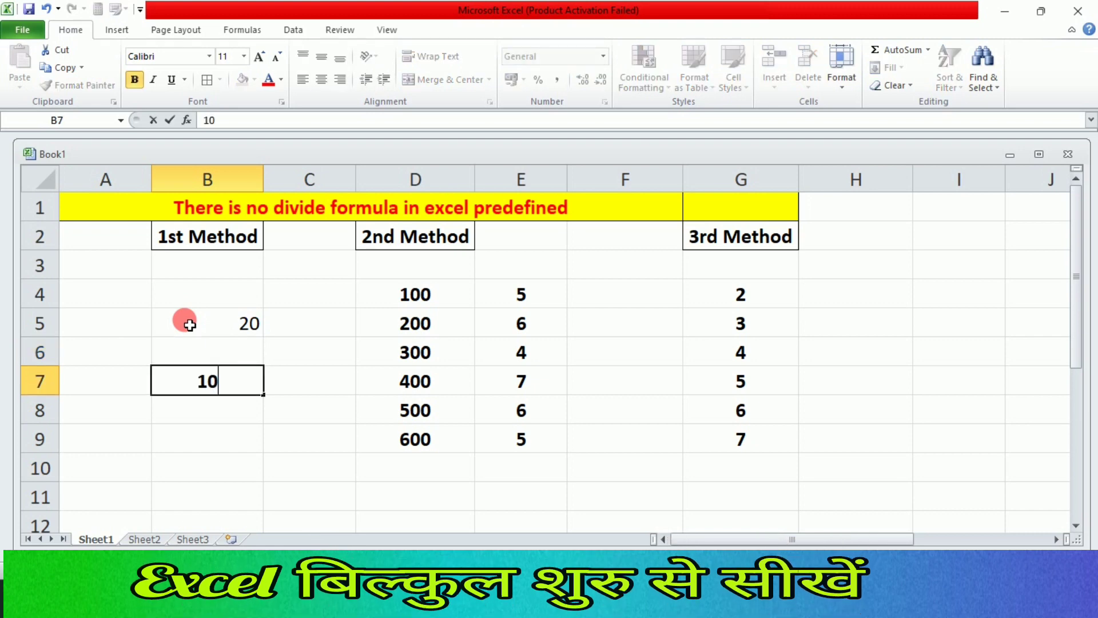
pyautogui.write('00')
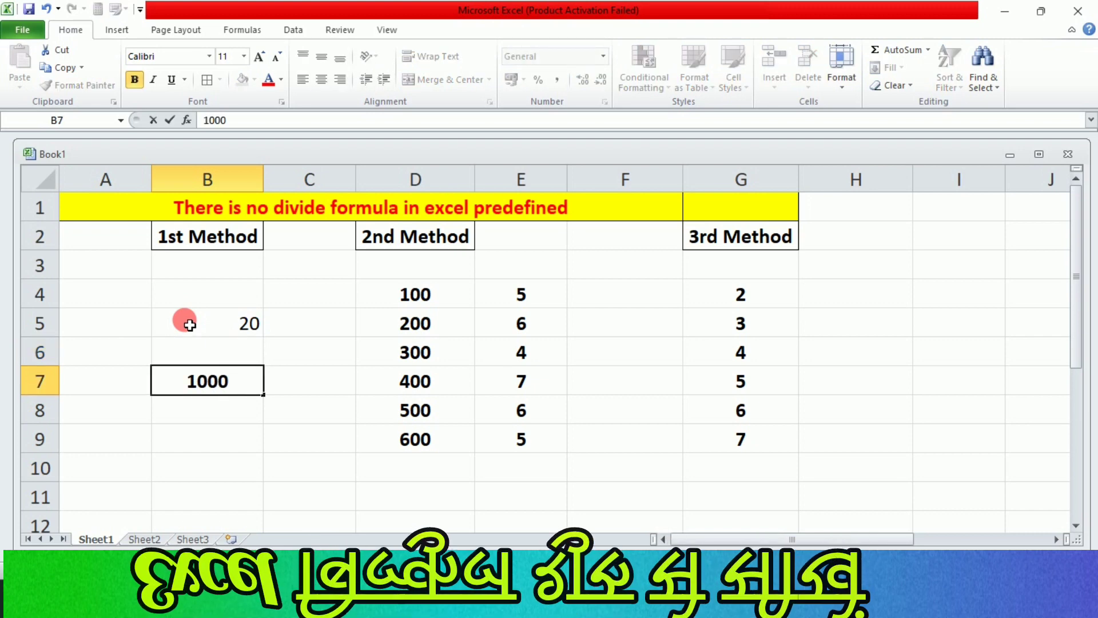
pyautogui.write('/20')
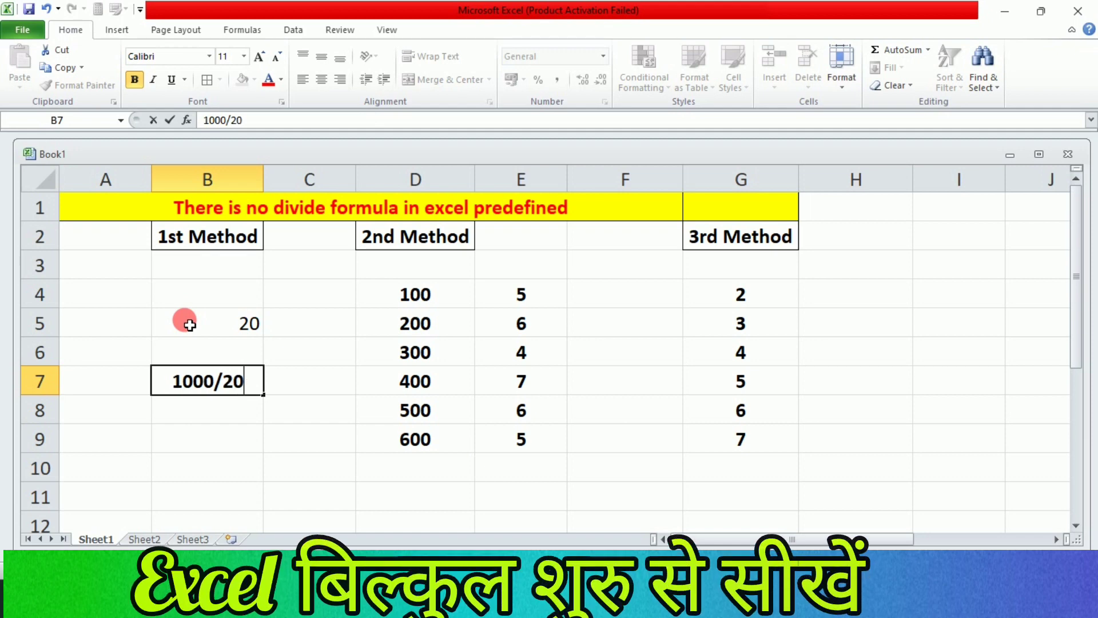
pyautogui.doubleClick(175, 382)
pyautogui.click(175, 382)
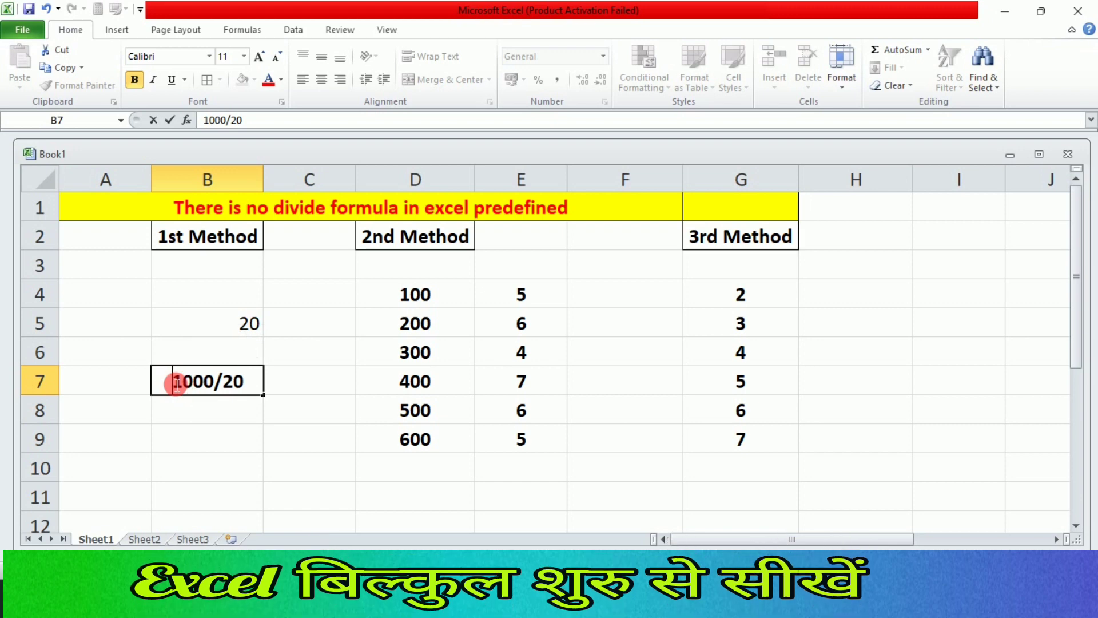
pyautogui.write('=')
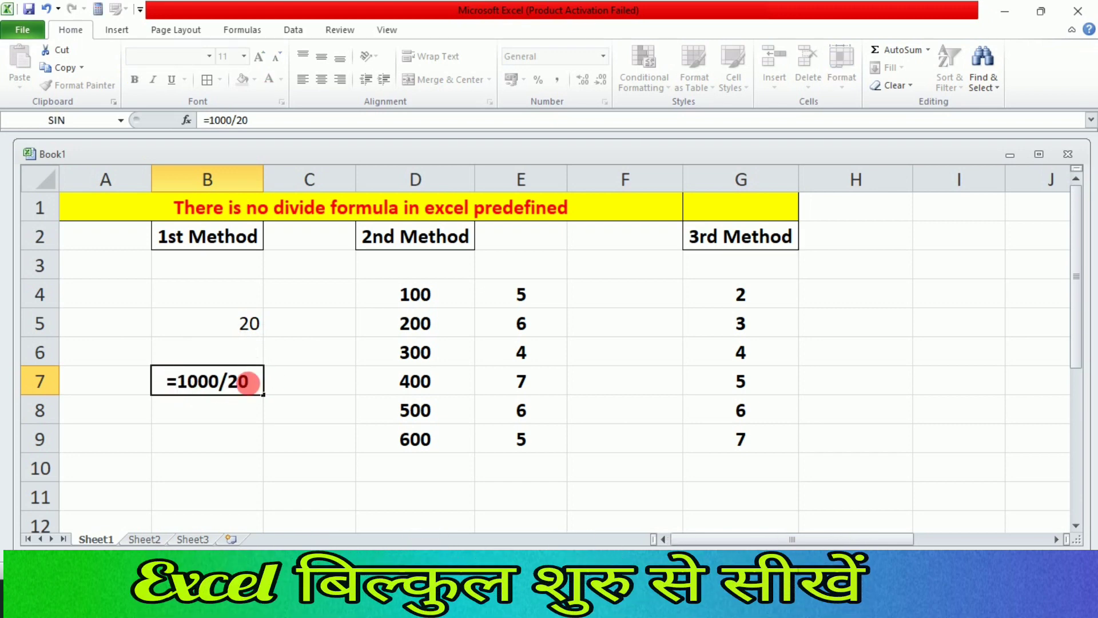
pyautogui.press('Return')
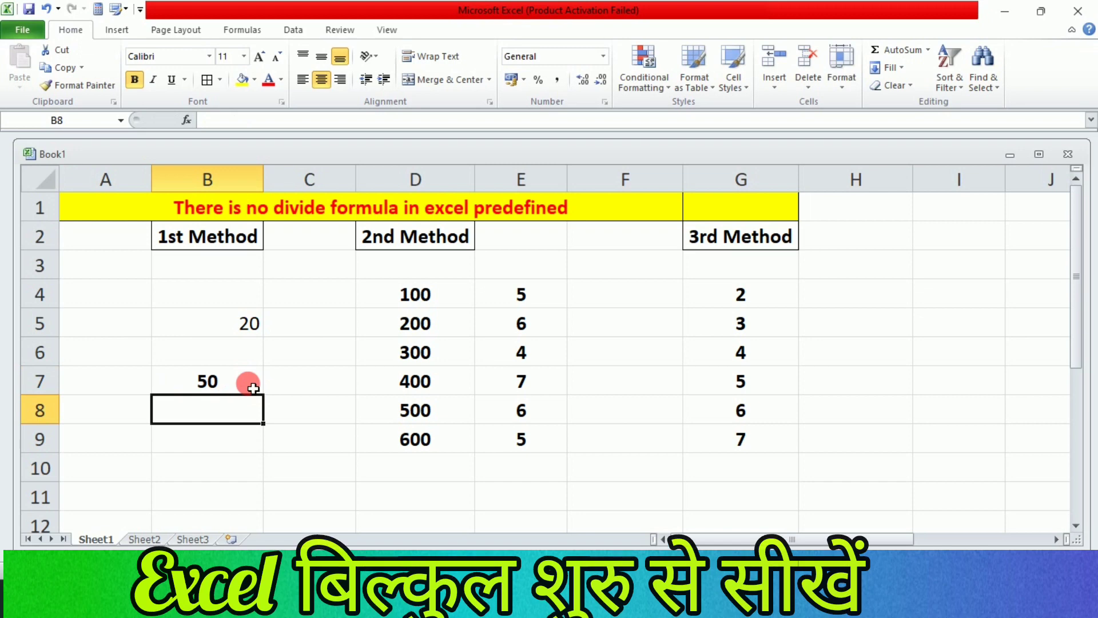
# Build the formula =D4/E4 in F4 by clicking the cells, giving 20
pyautogui.click(600, 295)
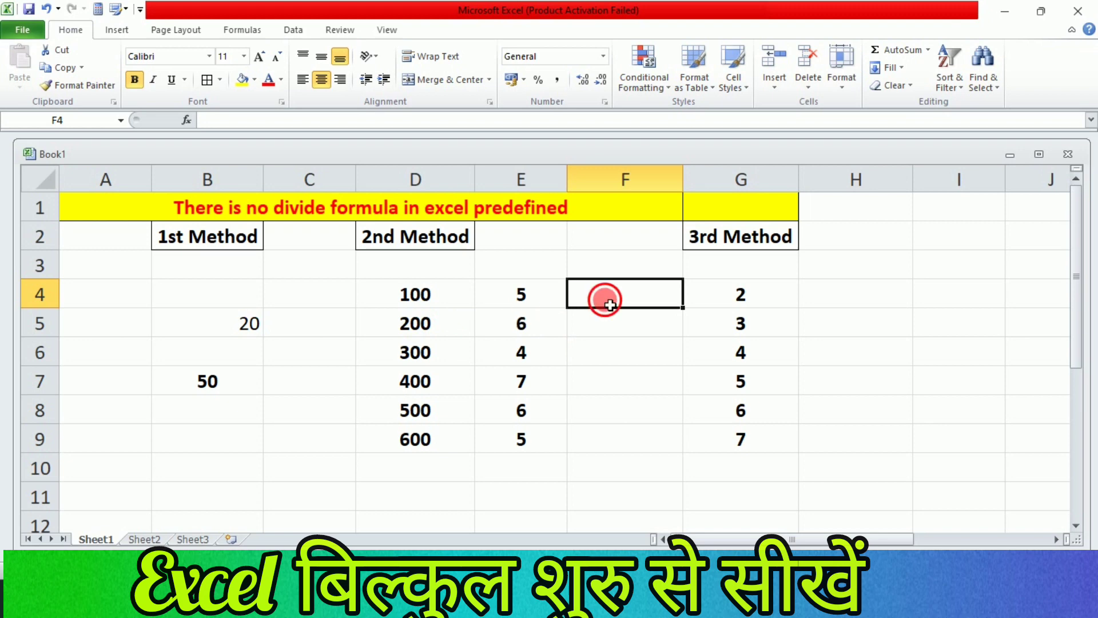
pyautogui.write('=')
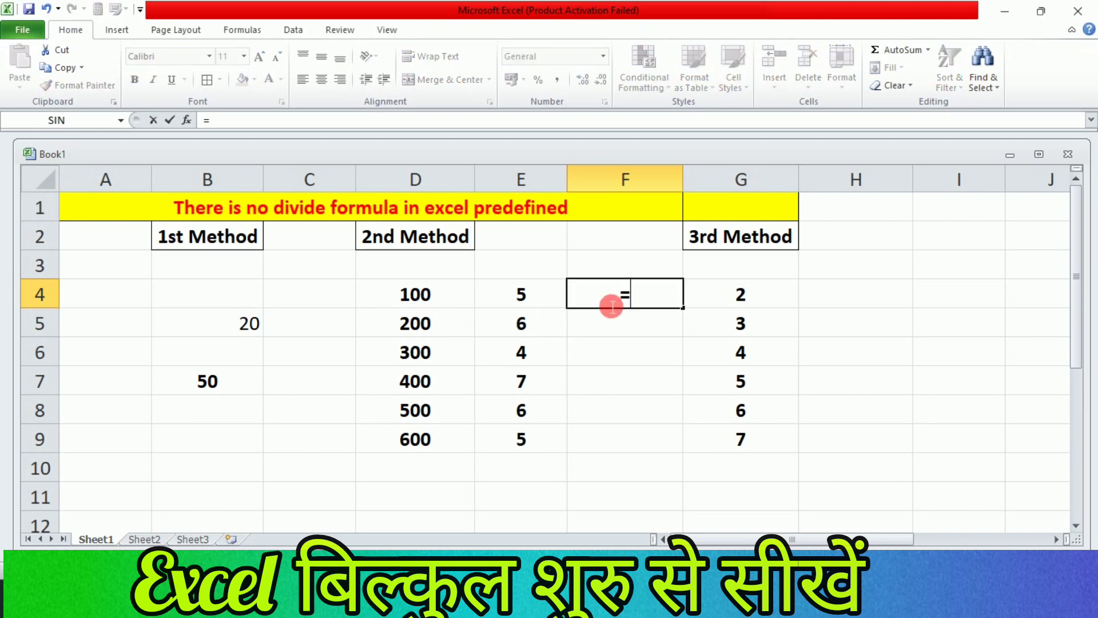
pyautogui.click(440, 297)
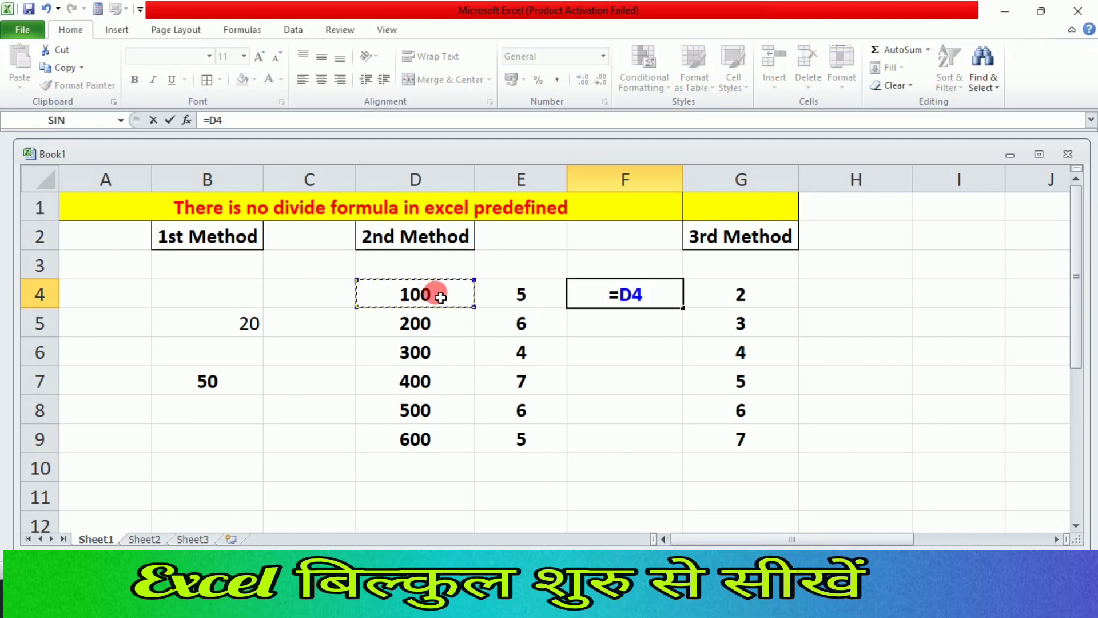
pyautogui.write('/')
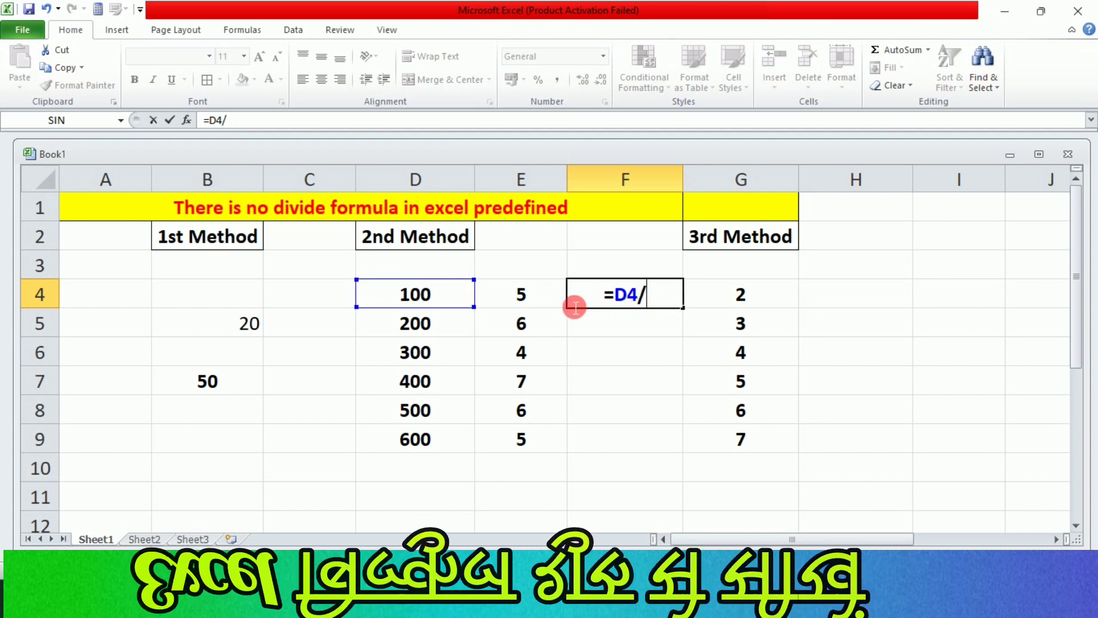
pyautogui.click(536, 297)
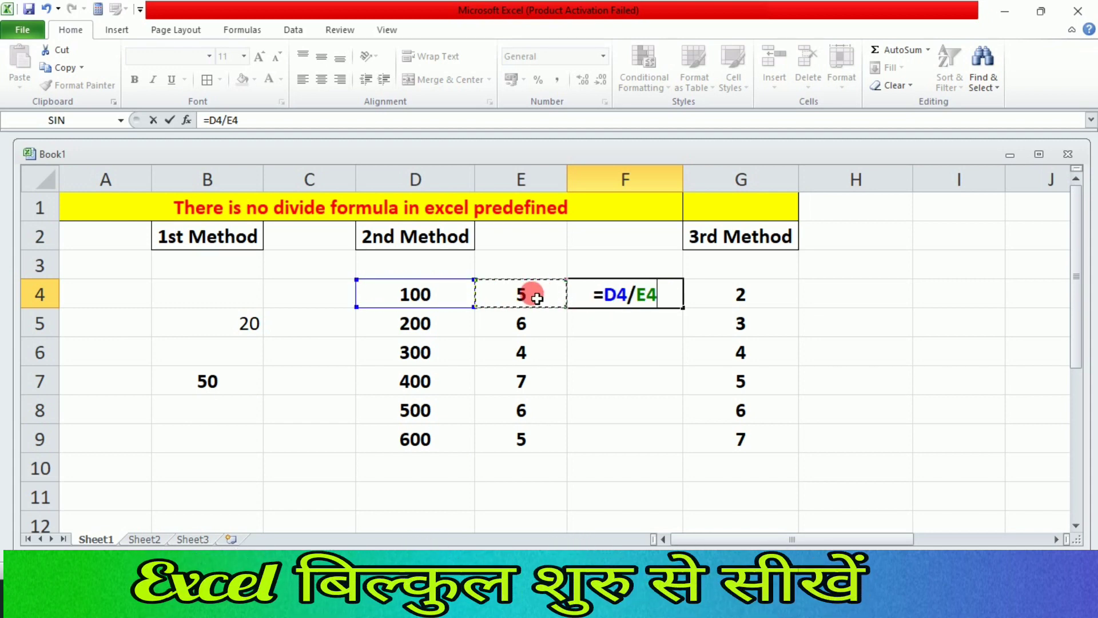
pyautogui.press('Return')
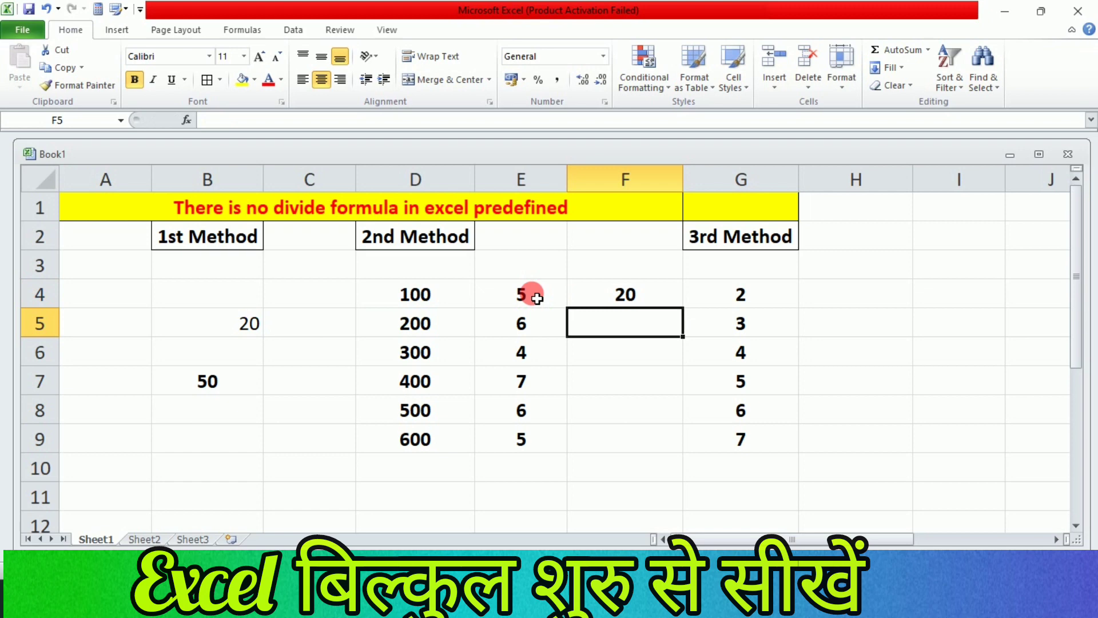
# Reopen F4's =D4/E4 formula to review it and confirm it unchanged
pyautogui.click(655, 303)
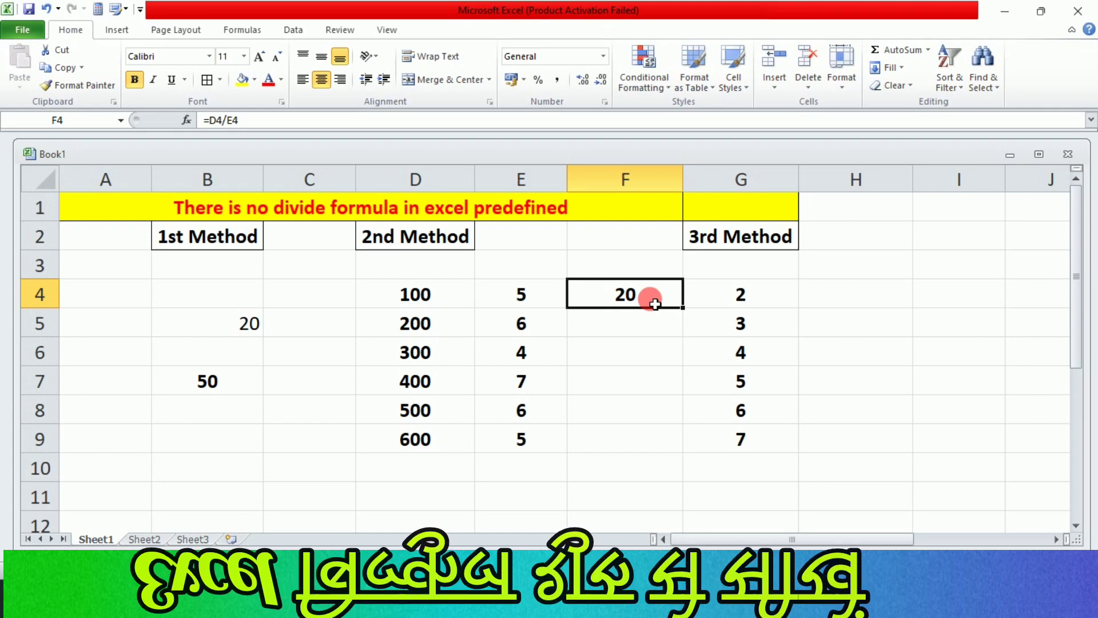
pyautogui.doubleClick(655, 304)
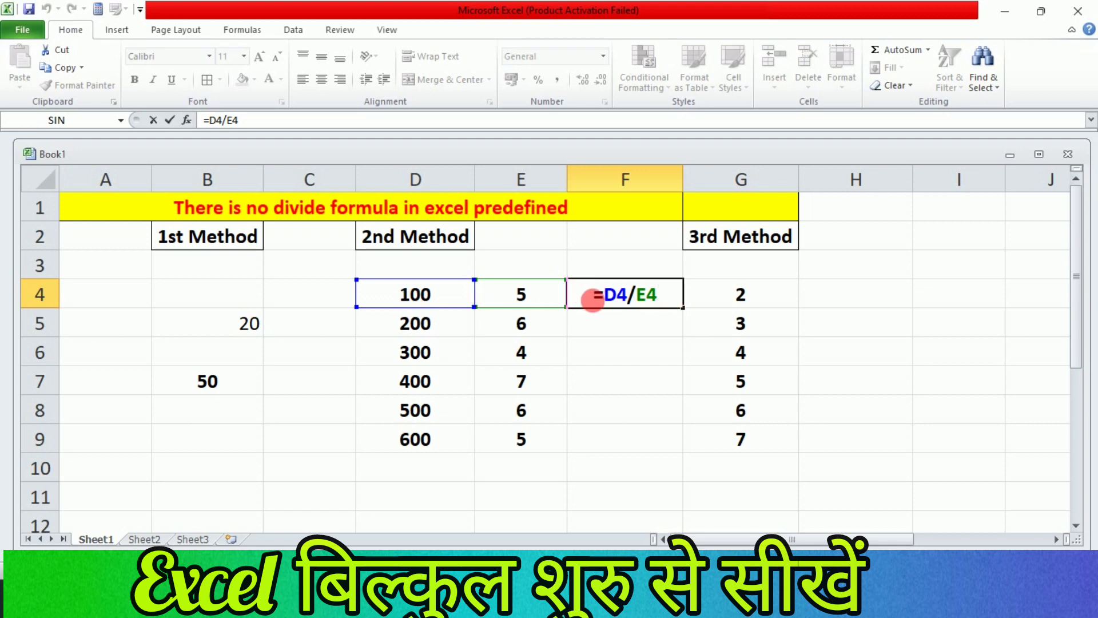
pyautogui.press('Return')
pyautogui.click(667, 301)
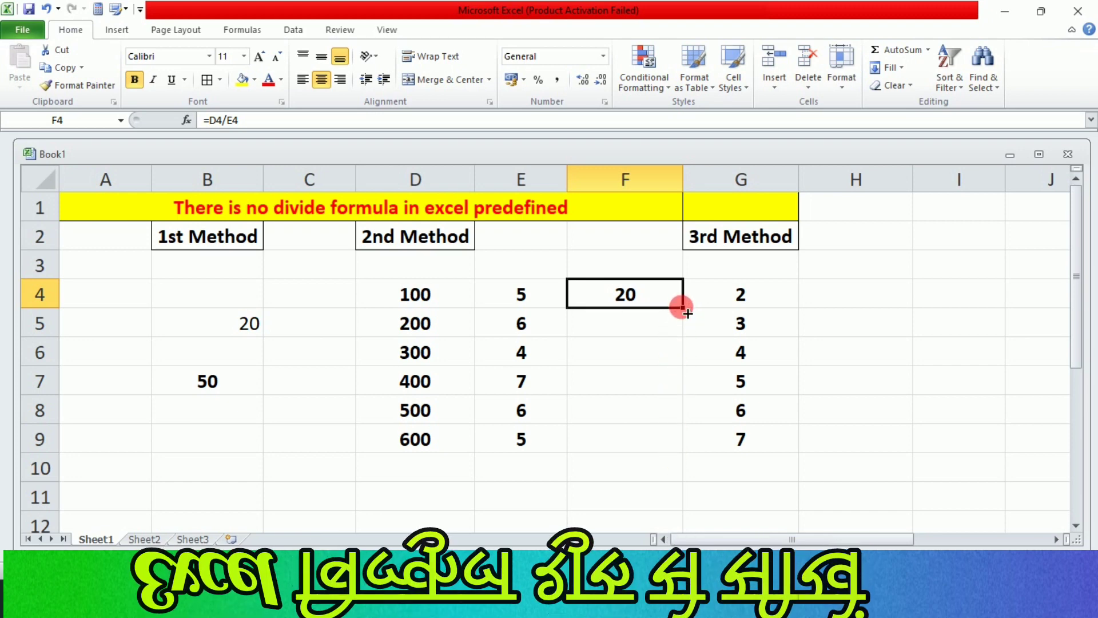
pyautogui.doubleClick(683, 309)
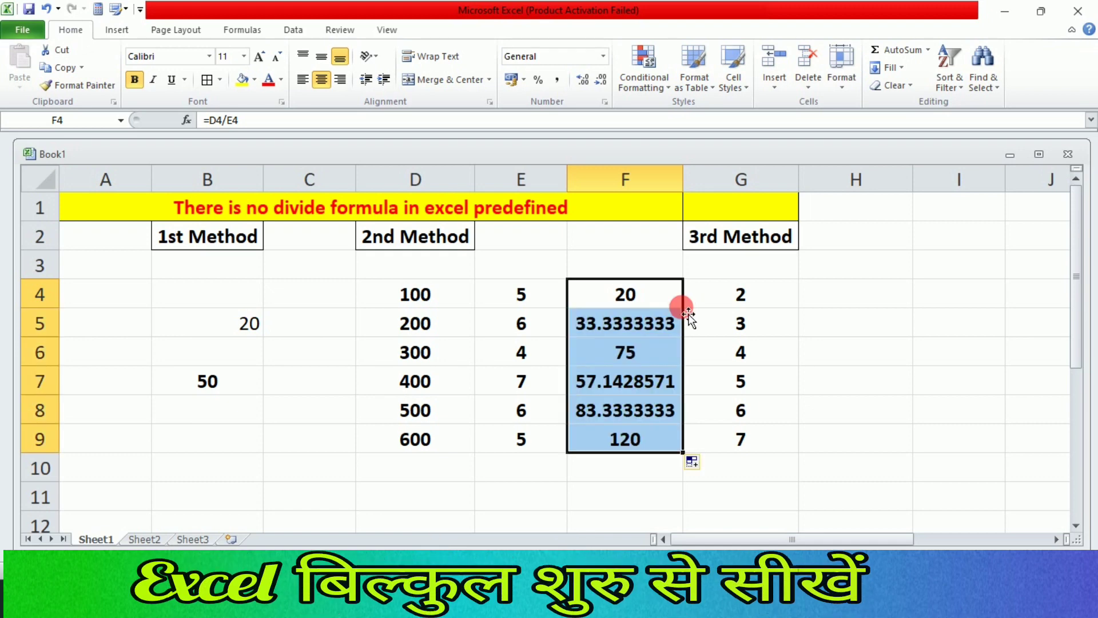
pyautogui.click(639, 489)
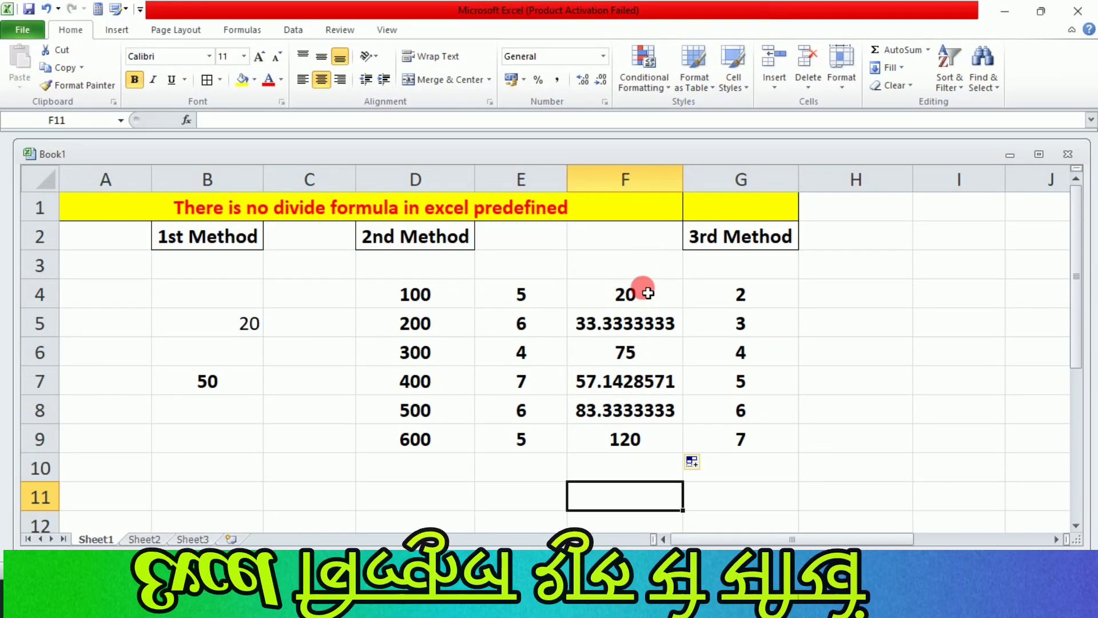
pyautogui.moveTo(643, 294); pyautogui.dragTo(647, 430)
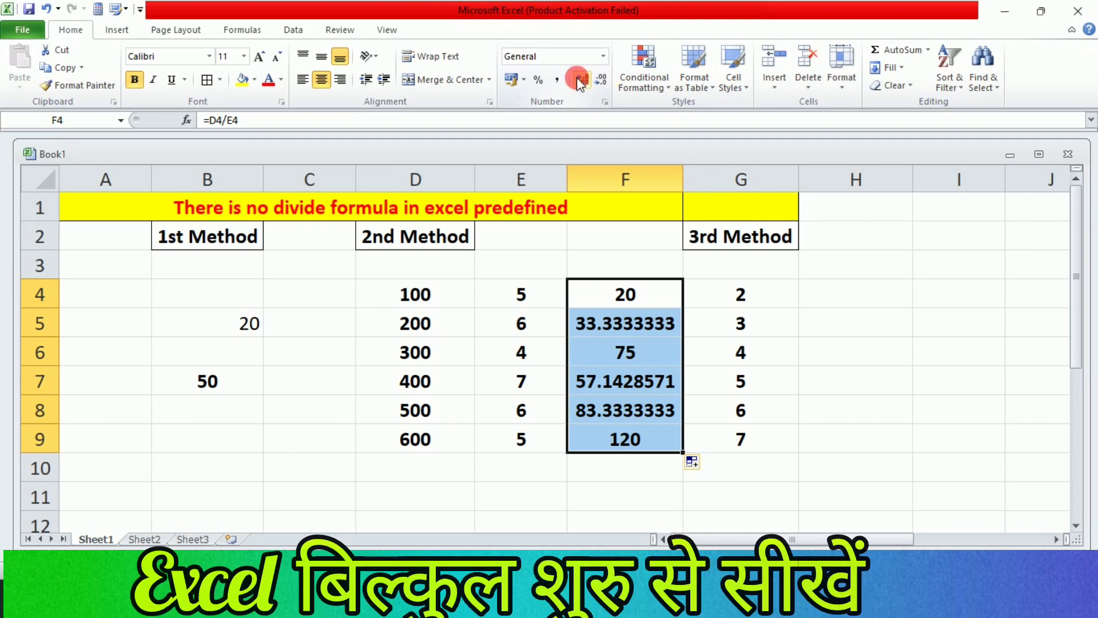
# Show the F4:F9 quotients with two decimal places, then check F9's formula
pyautogui.click(582, 80)
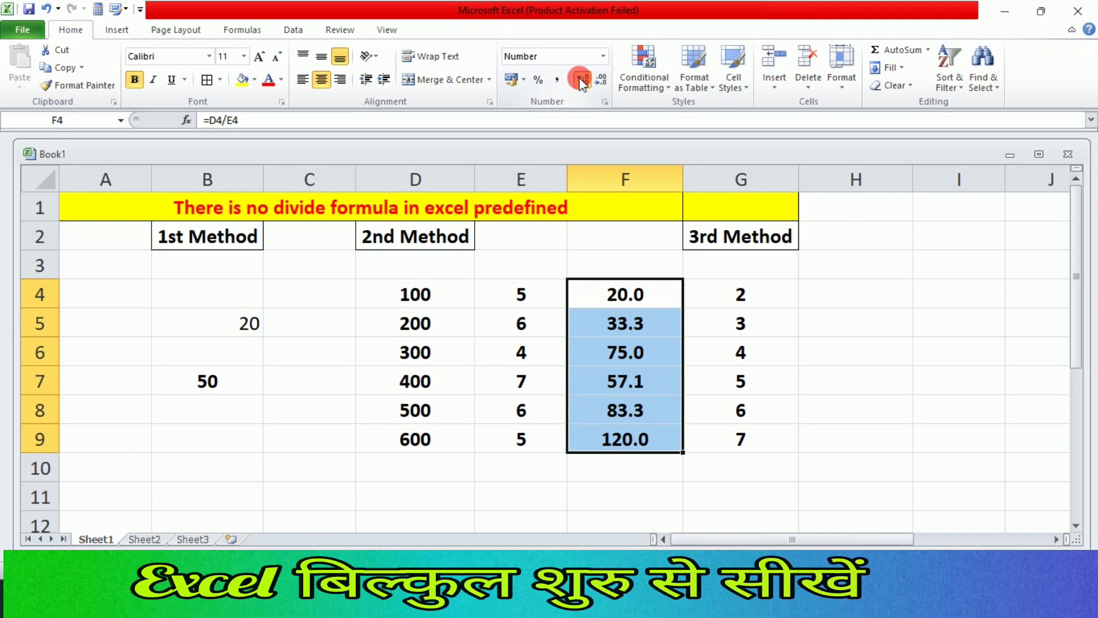
pyautogui.click(582, 81)
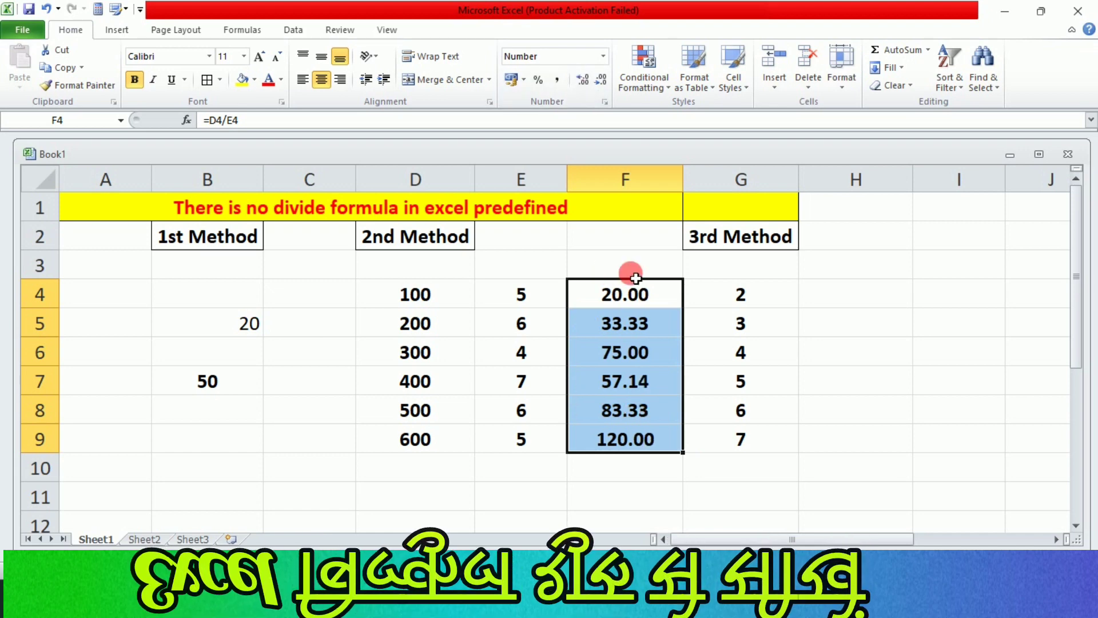
pyautogui.click(638, 482)
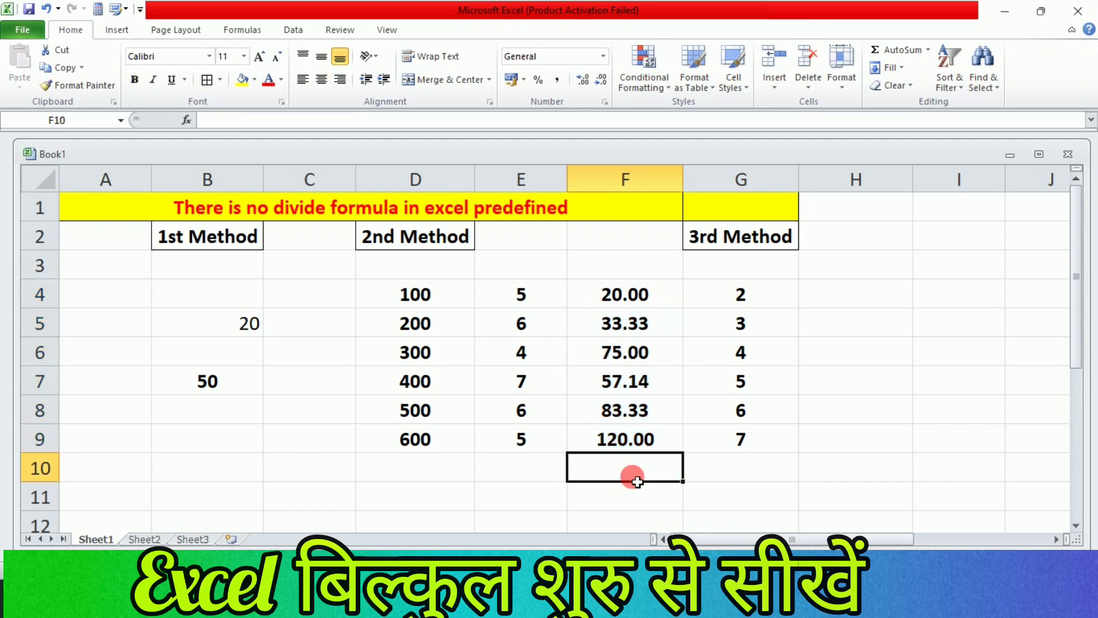
pyautogui.click(614, 445)
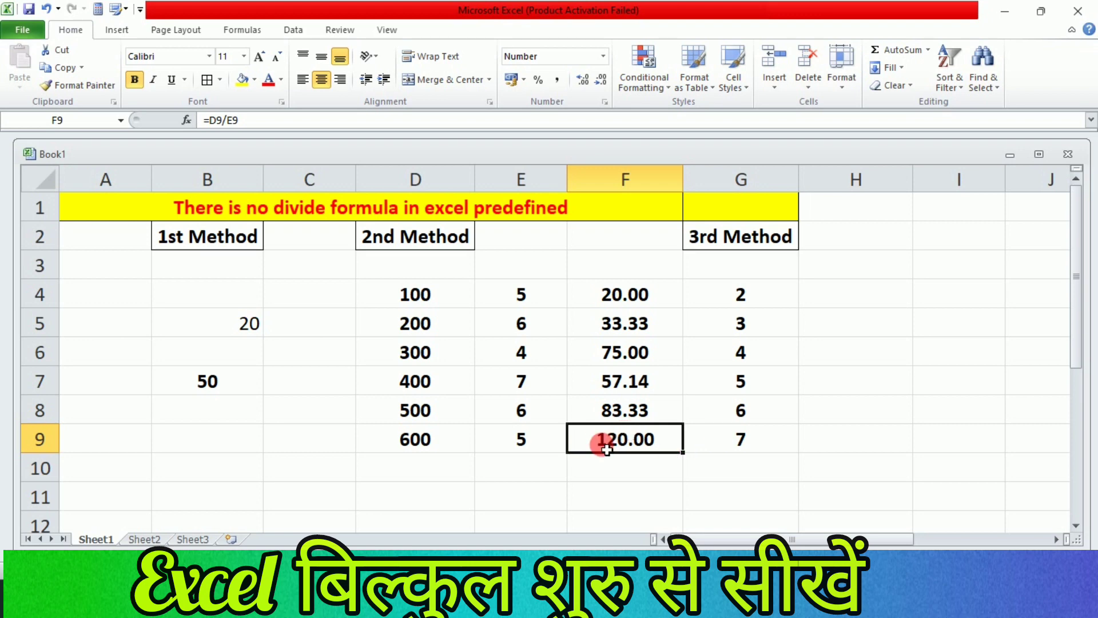
# Highlight the third-method numbers in G4:G9, then enter the divisor 10 in cell I2
pyautogui.click(626, 466)
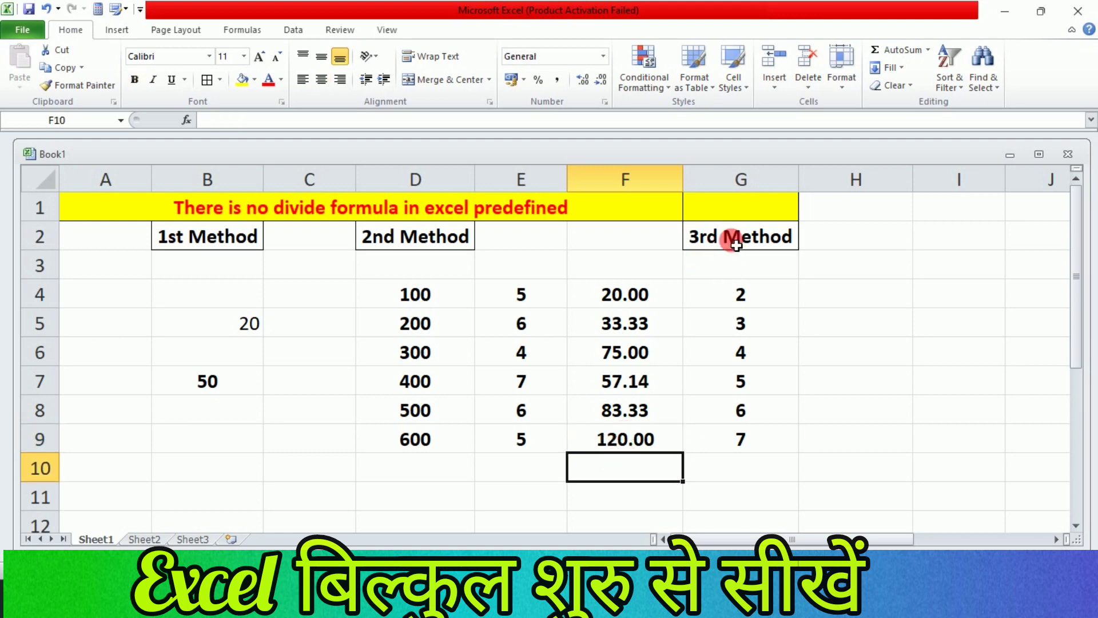
pyautogui.moveTo(743, 298); pyautogui.dragTo(744, 440)
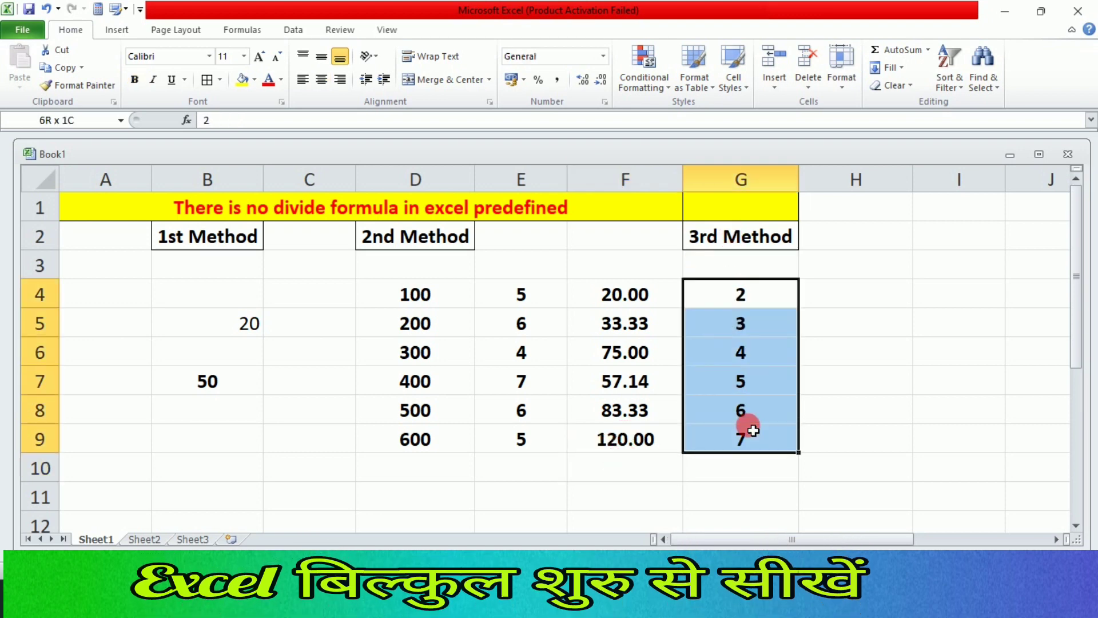
pyautogui.click(918, 381)
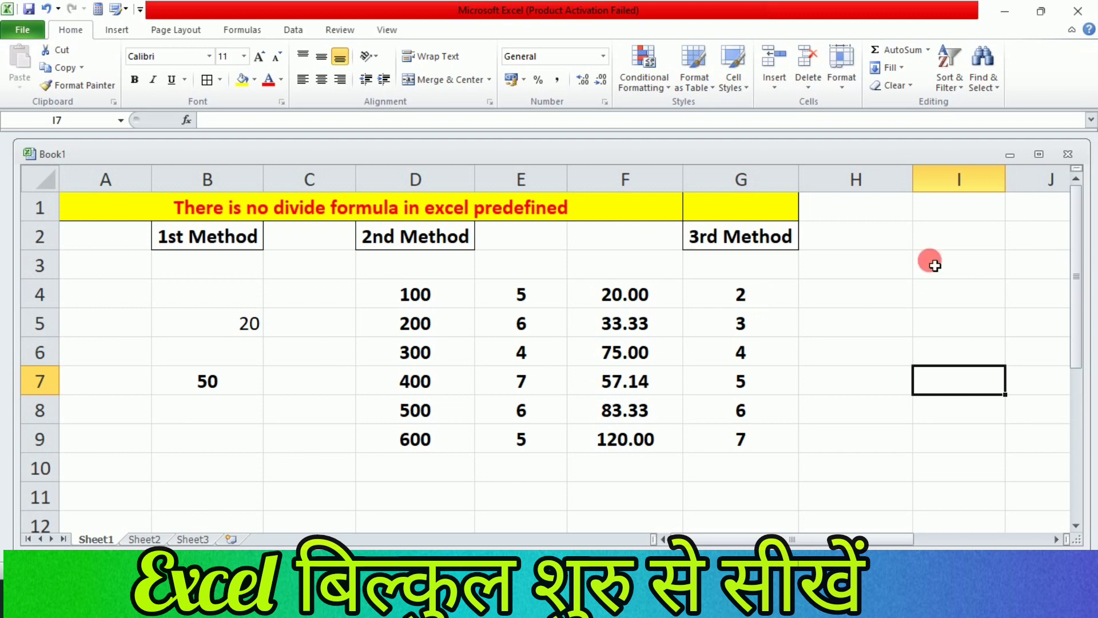
pyautogui.click(951, 247)
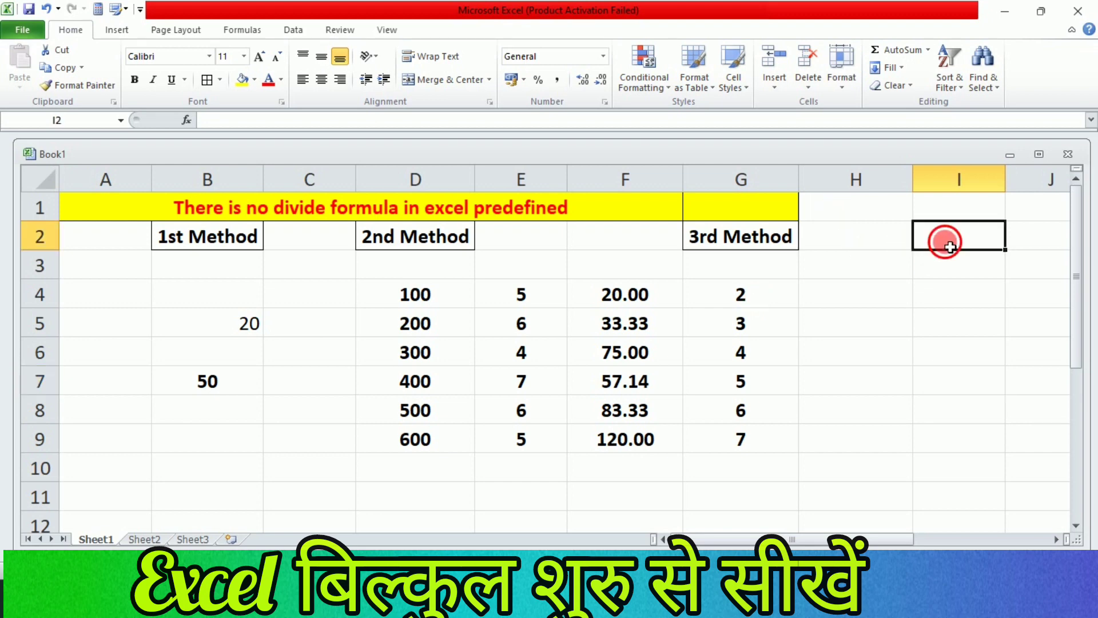
pyautogui.write('10')
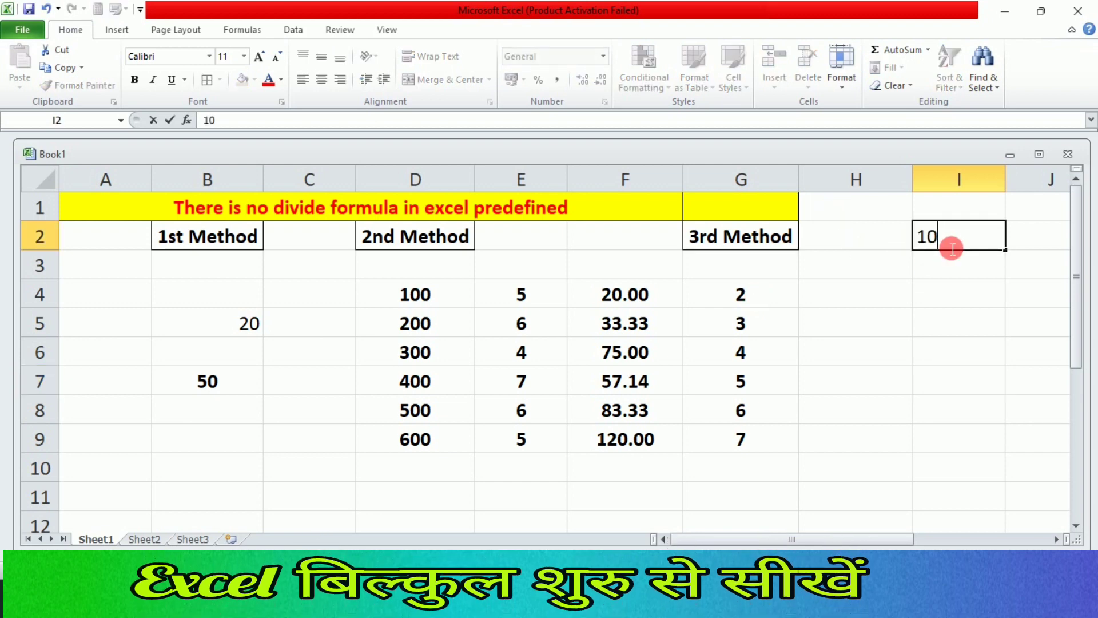
pyautogui.click(936, 436)
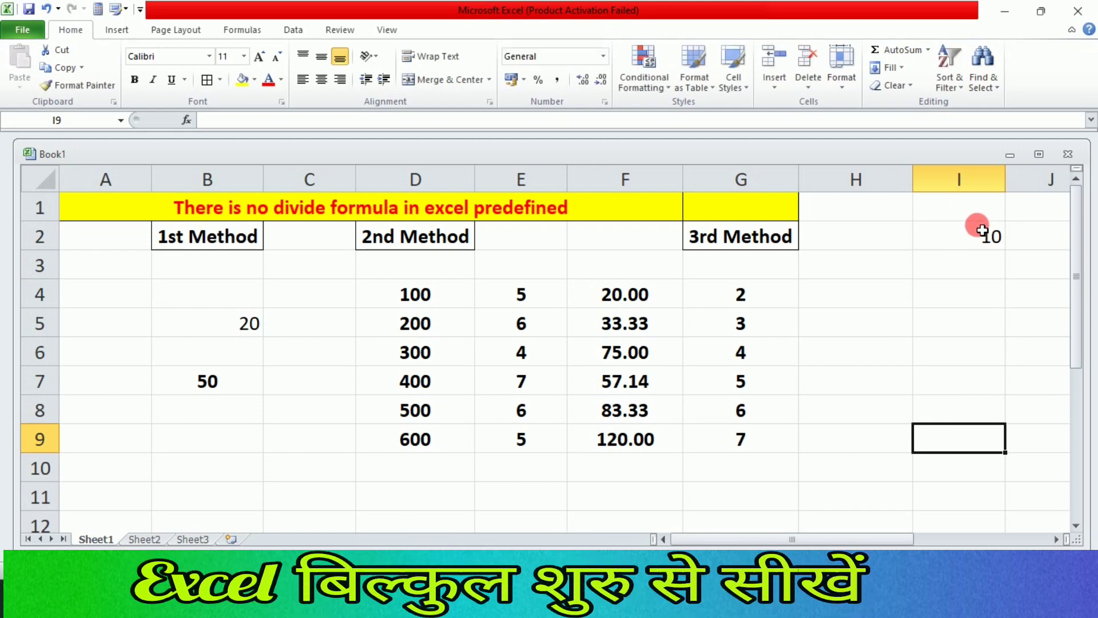
pyautogui.click(861, 295)
# Enter =G4/$I$2 in H4, with I2 locked as absolute, giving 0.2
pyautogui.write('=')
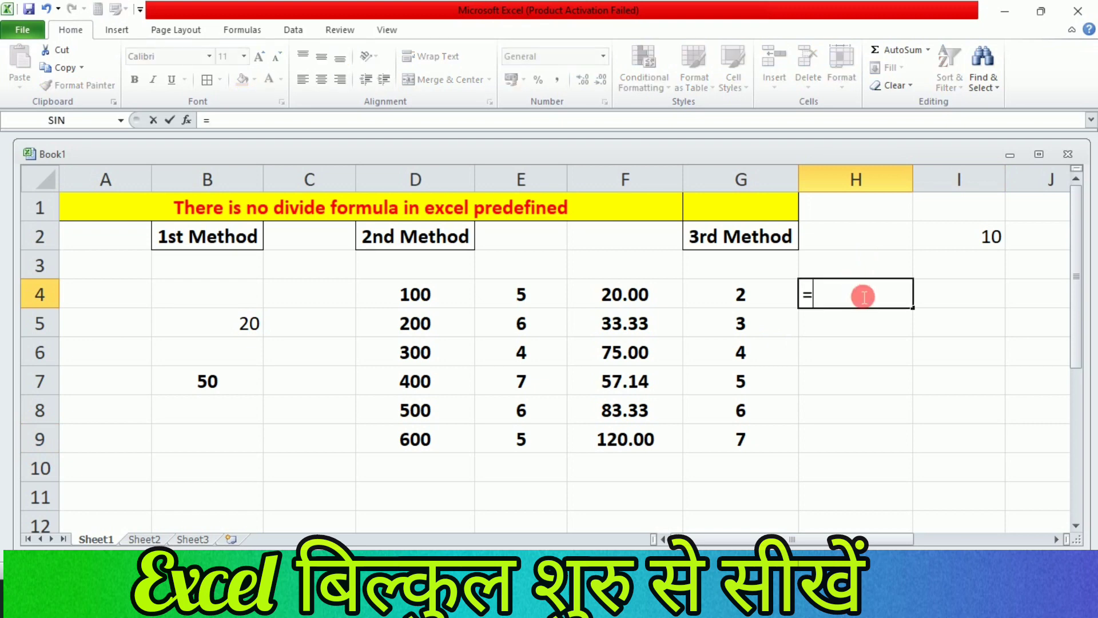
pyautogui.click(767, 302)
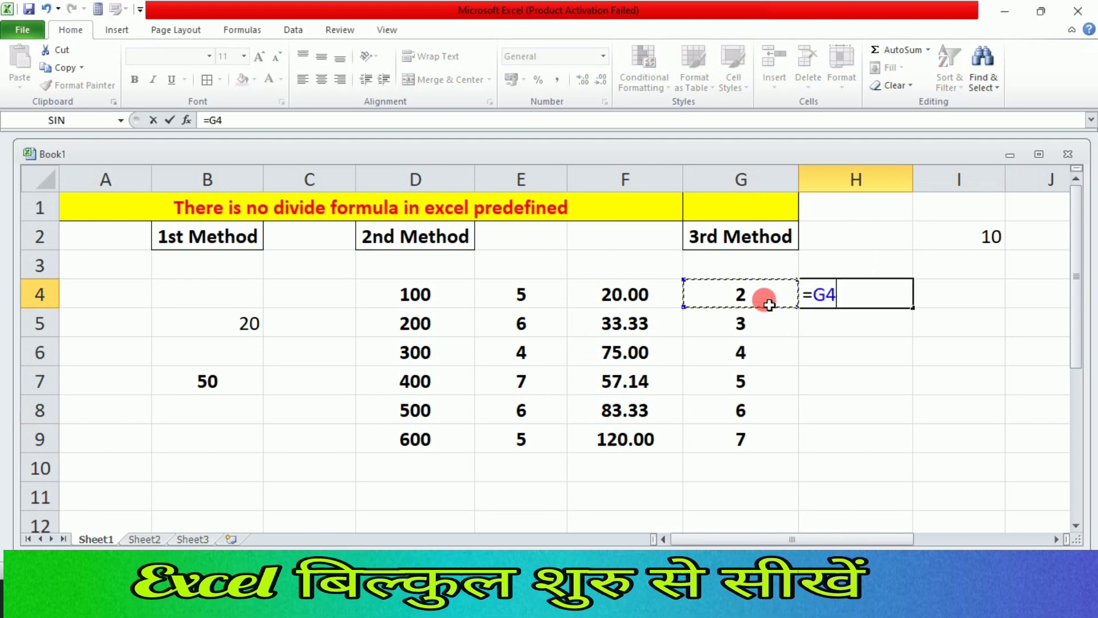
pyautogui.write('/')
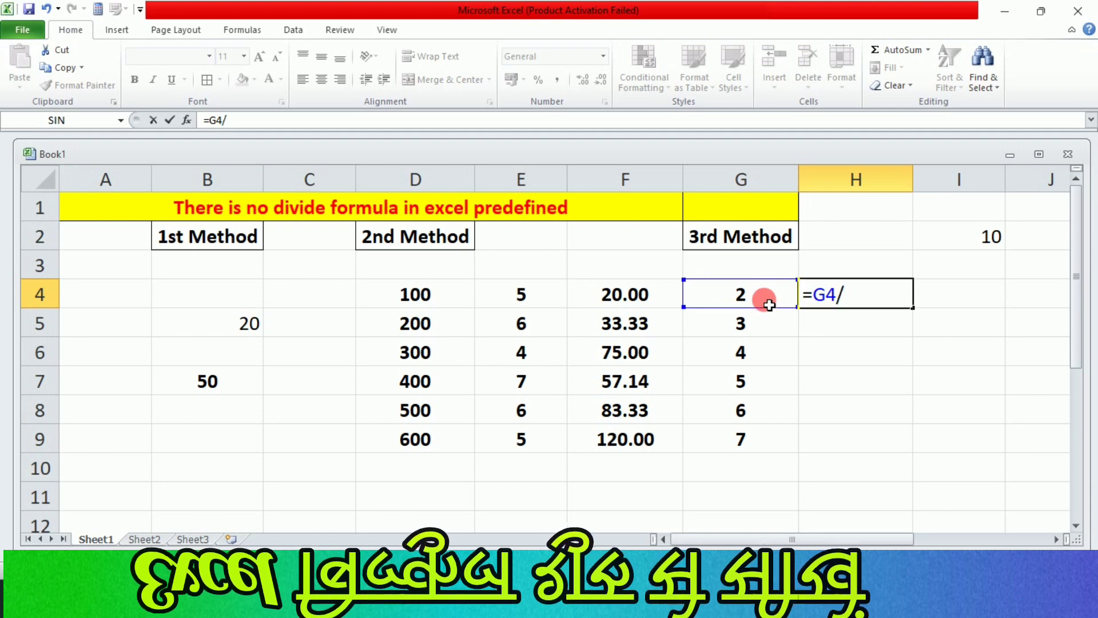
pyautogui.click(975, 233)
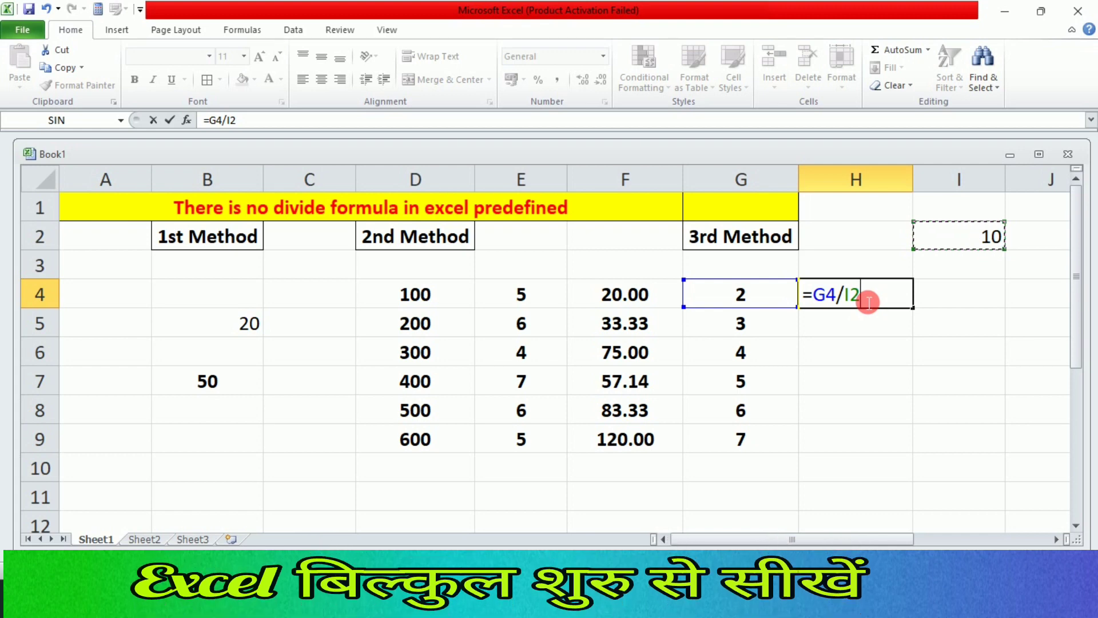
pyautogui.press('F4')
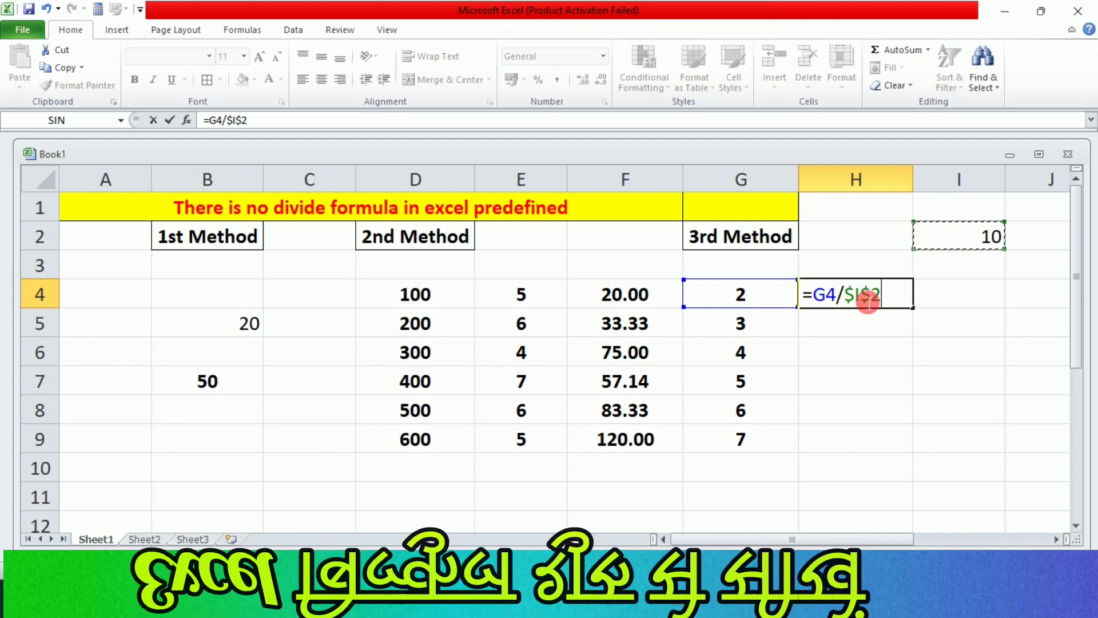
pyautogui.press('Return')
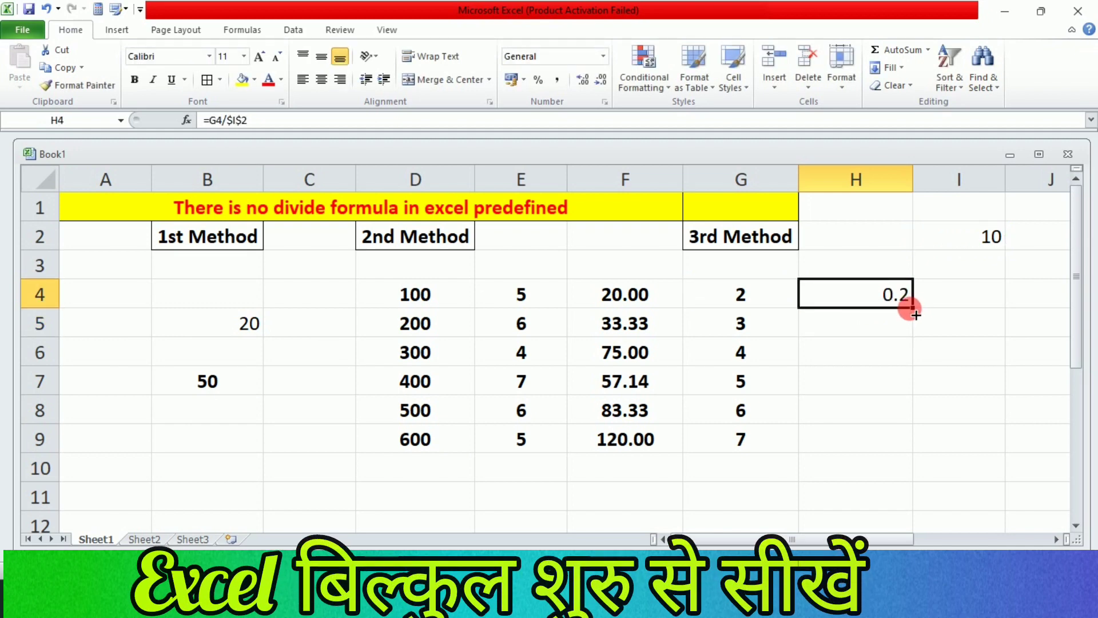
# Fill H4's formula down to H9 (0.3 to 0.7) and verify H9 holds =G9/$I$2
pyautogui.doubleClick(913, 309)
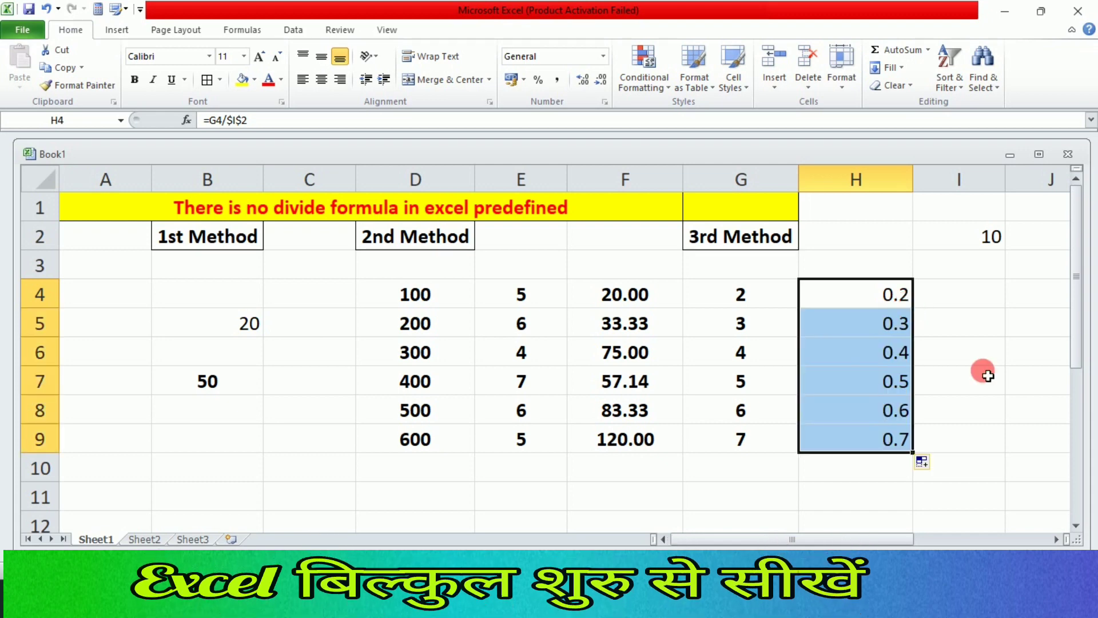
pyautogui.click(1000, 398)
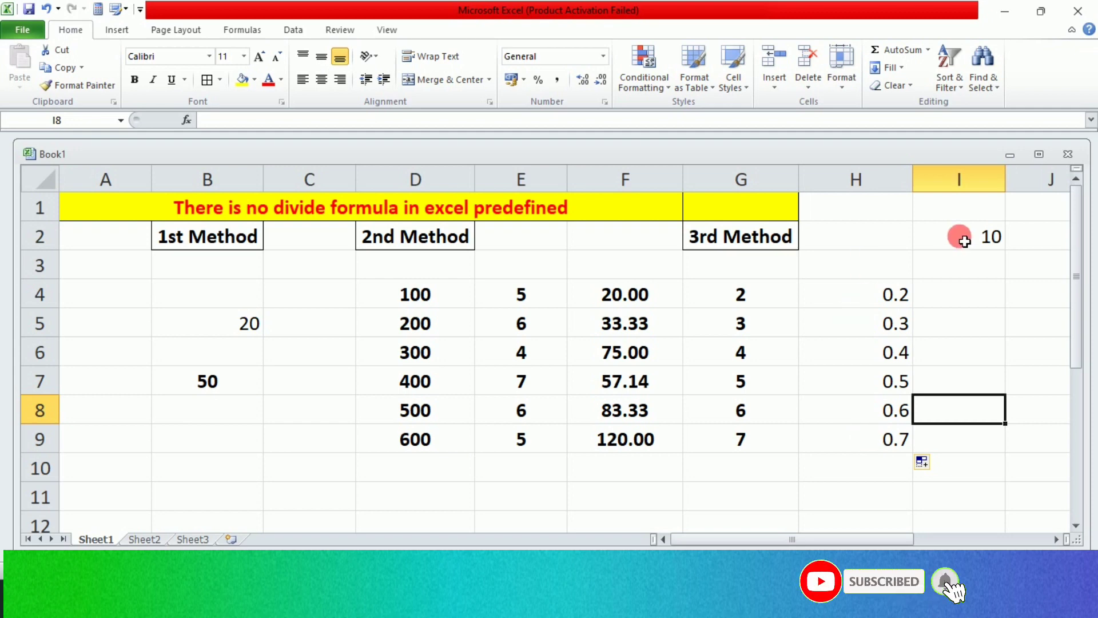
pyautogui.click(890, 439)
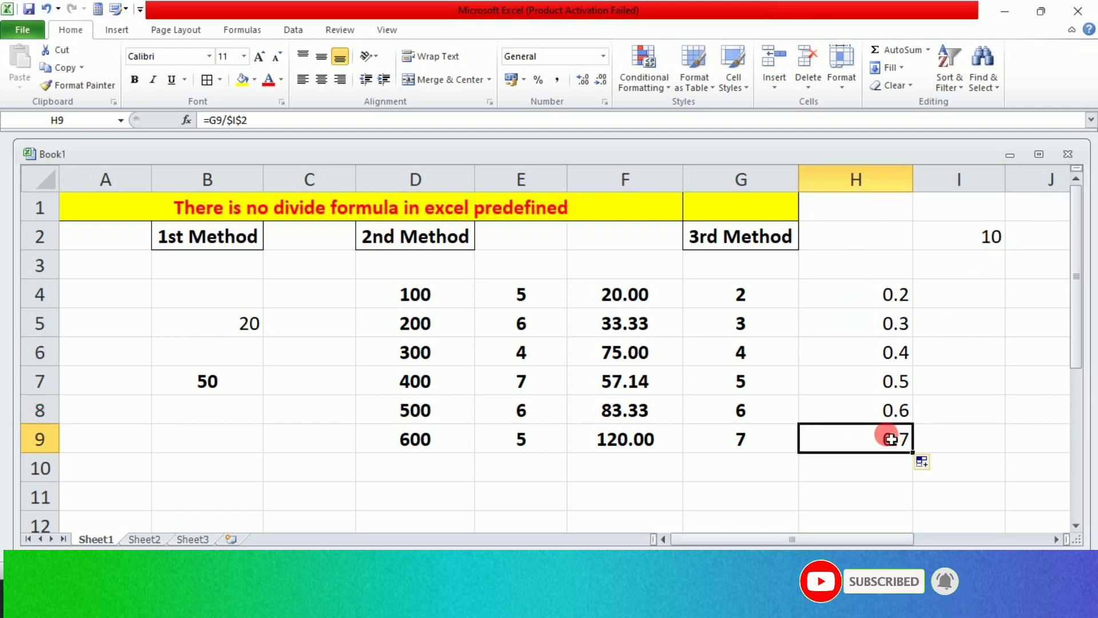